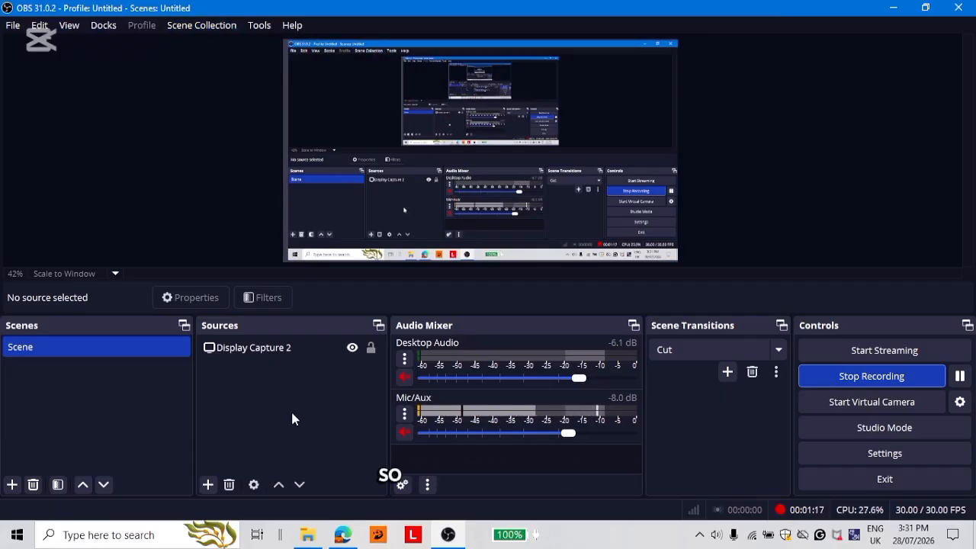
pyautogui.click(228, 347)
pyautogui.click(179, 351)
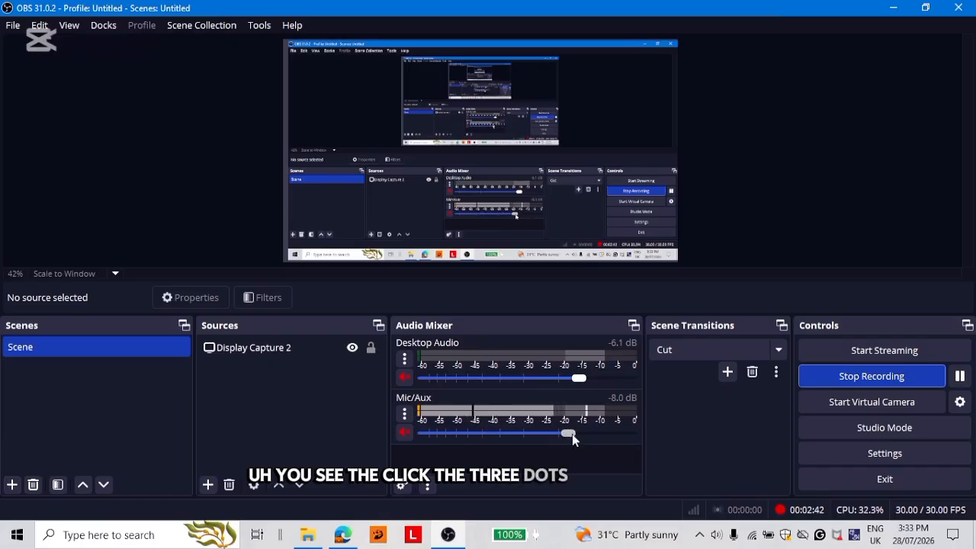
pyautogui.click(426, 488)
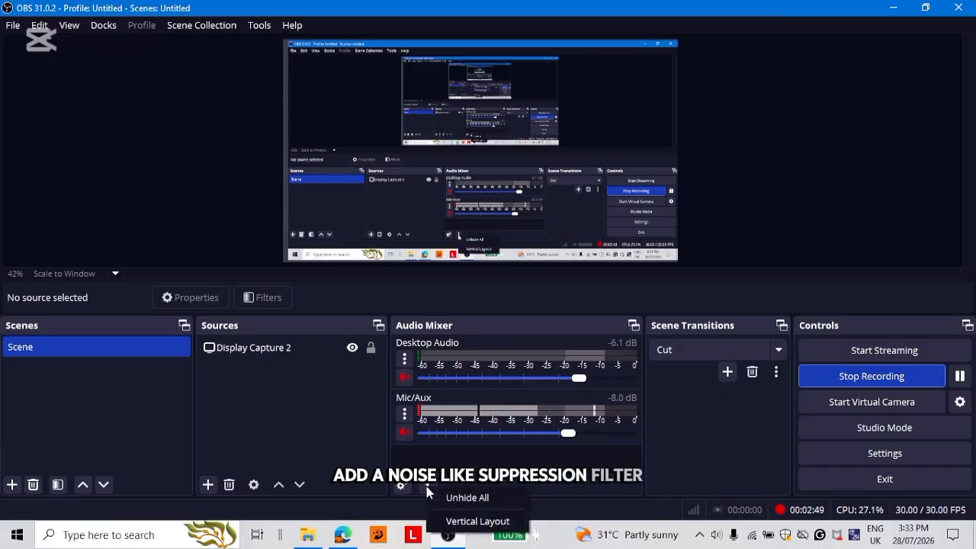
pyautogui.click(630, 487)
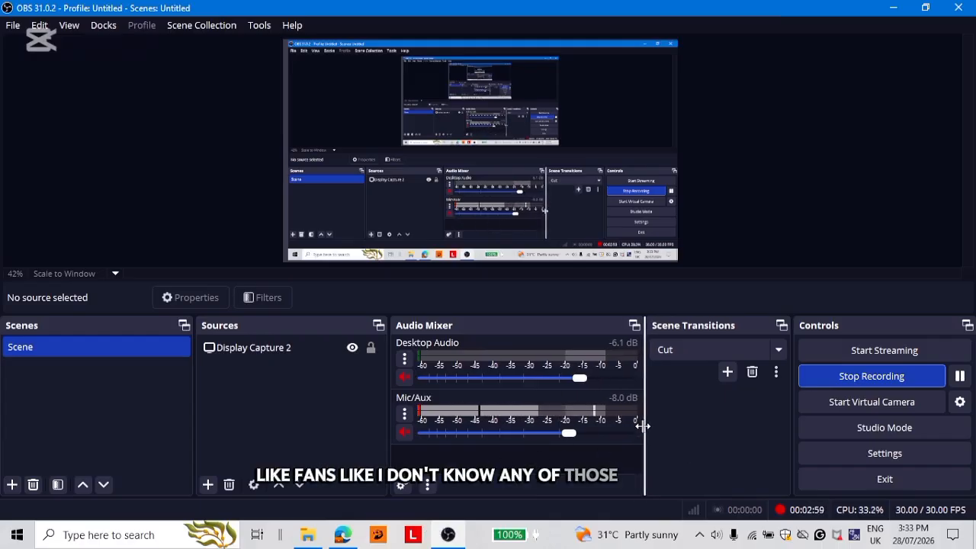
pyautogui.moveTo(645, 419); pyautogui.dragTo(619, 427)
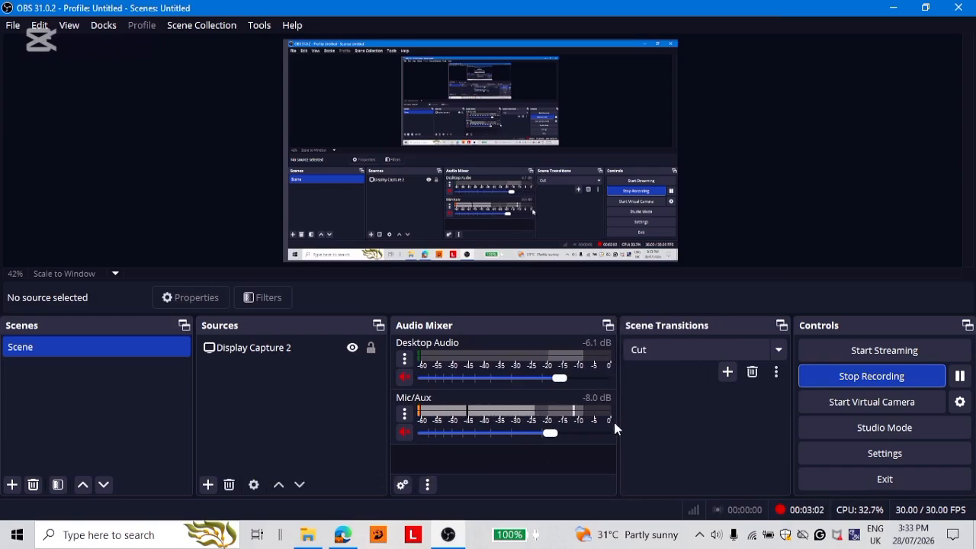
pyautogui.moveTo(618, 424); pyautogui.dragTo(640, 429)
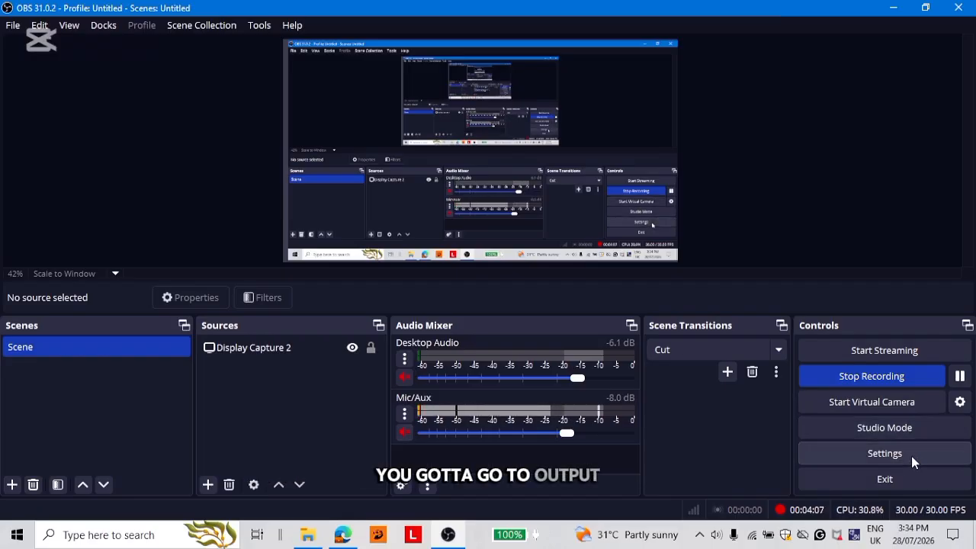
# Step: Review the audio, output and video settings, checking the recording format options, and close the settings without changes
pyautogui.click(838, 453)
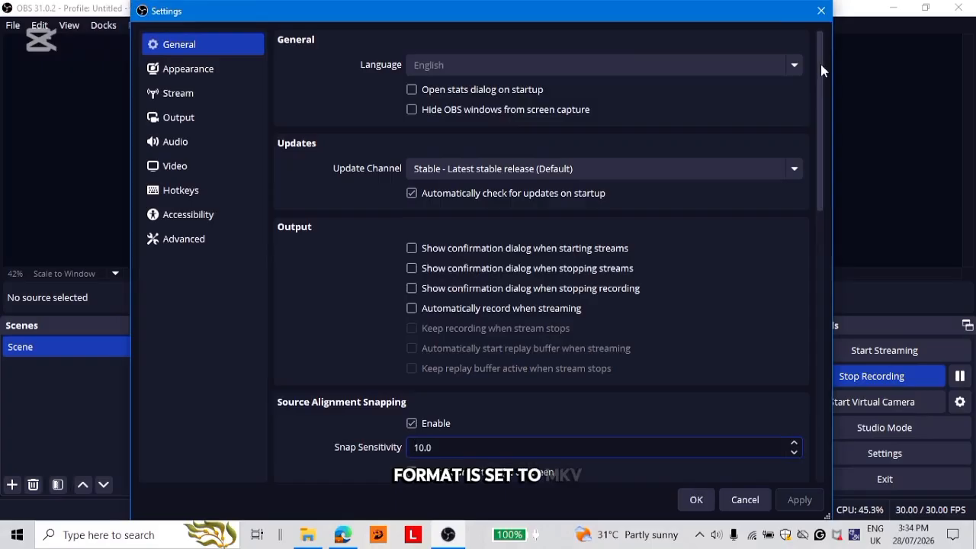
pyautogui.click(202, 147)
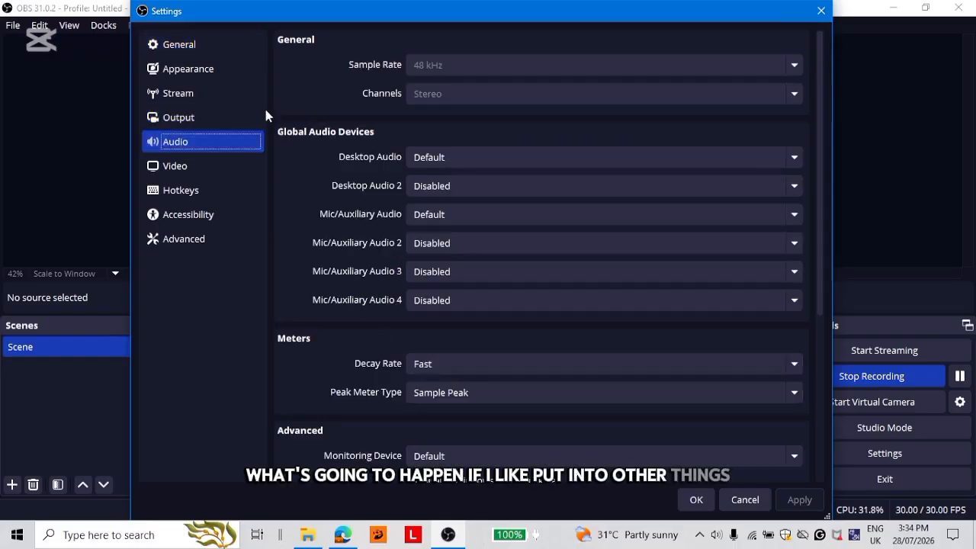
pyautogui.click(241, 119)
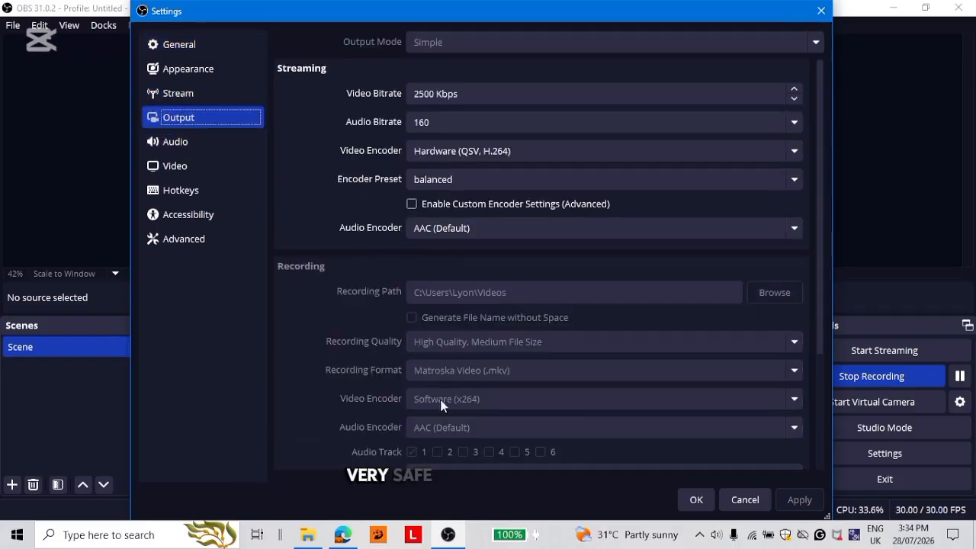
pyautogui.click(224, 164)
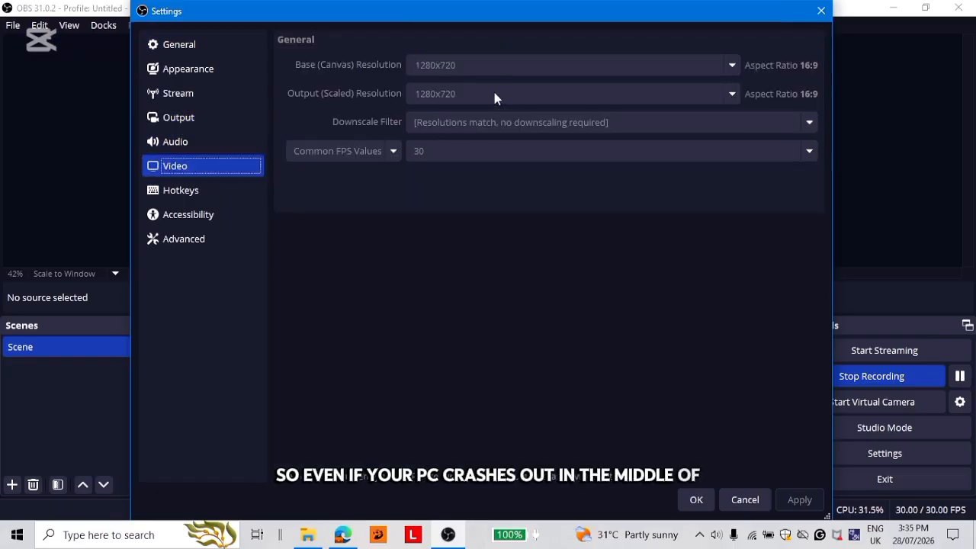
pyautogui.click(236, 141)
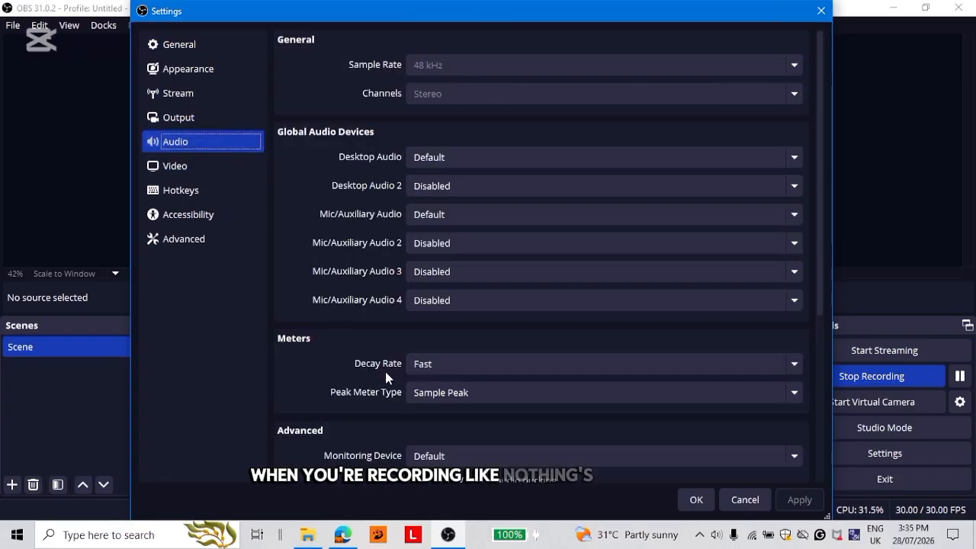
pyautogui.click(224, 117)
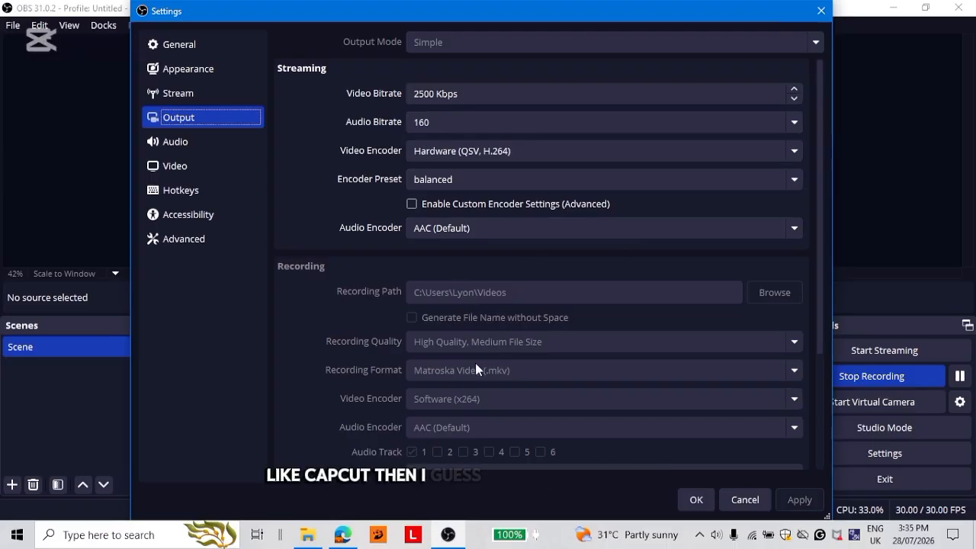
pyautogui.click(789, 373)
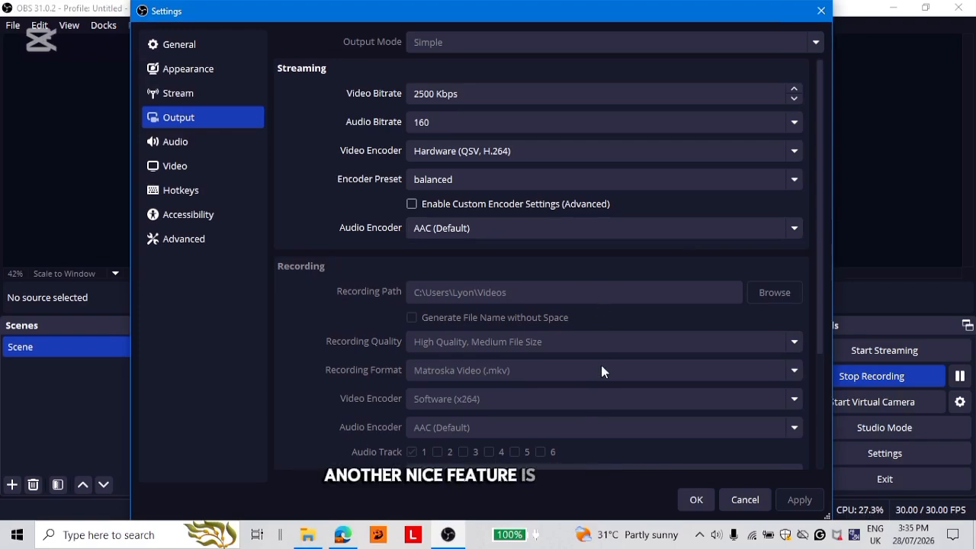
pyautogui.click(822, 10)
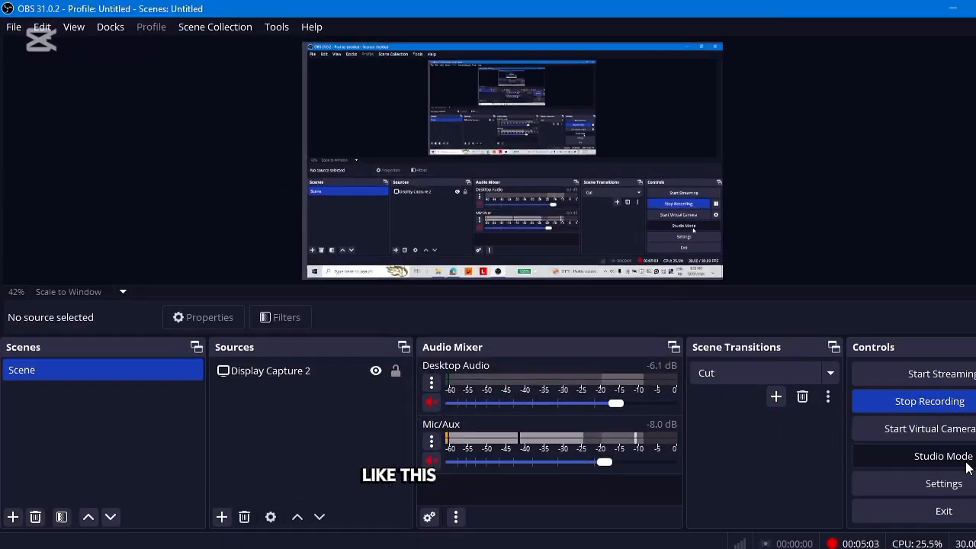
# Step: Toggle Studio Mode on and off, and leave it on with the preview and program views side by side
pyautogui.click(906, 437)
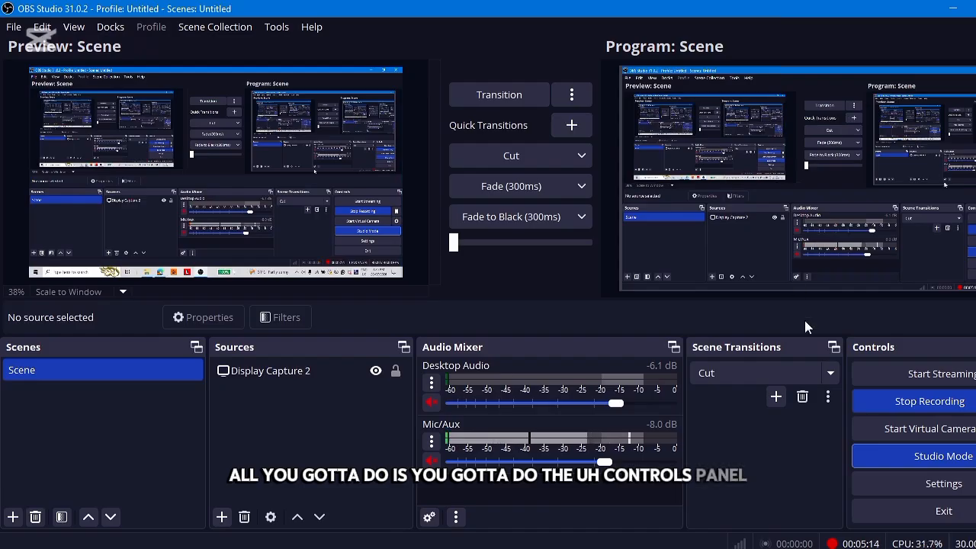
pyautogui.click(919, 456)
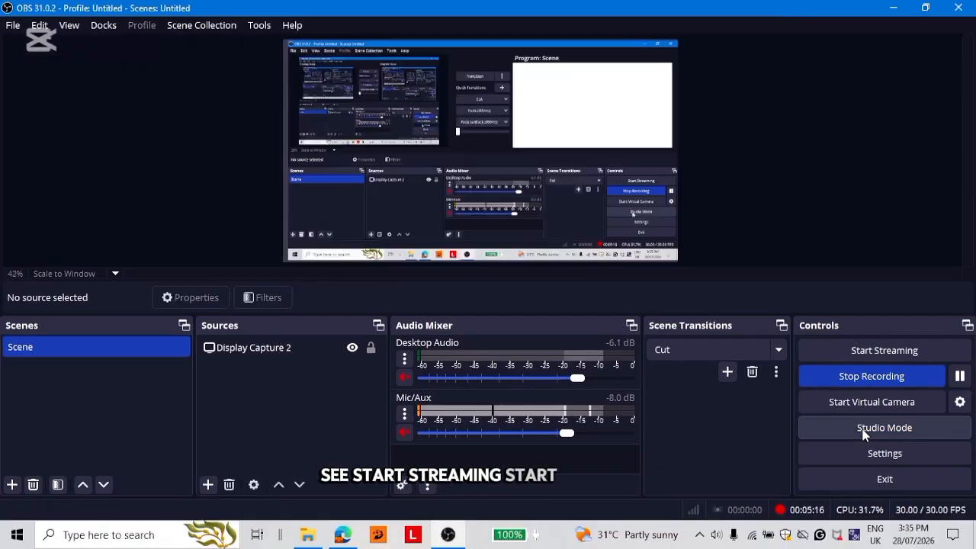
pyautogui.click(865, 431)
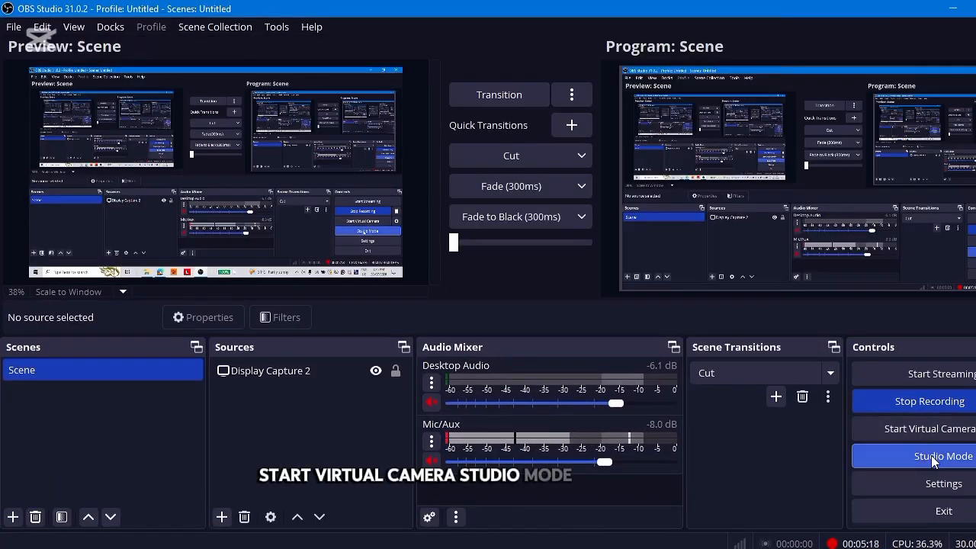
pyautogui.click(931, 456)
pyautogui.click(931, 457)
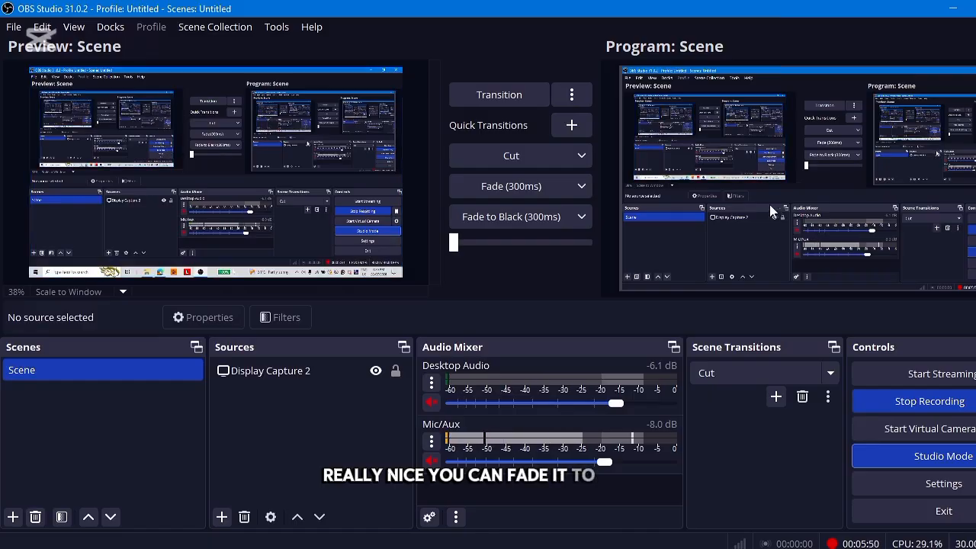
# Step: Try the Fade to Black (300ms) and Fade (300ms) quick transitions on the program output, and bring the picture back from black
pyautogui.click(556, 213)
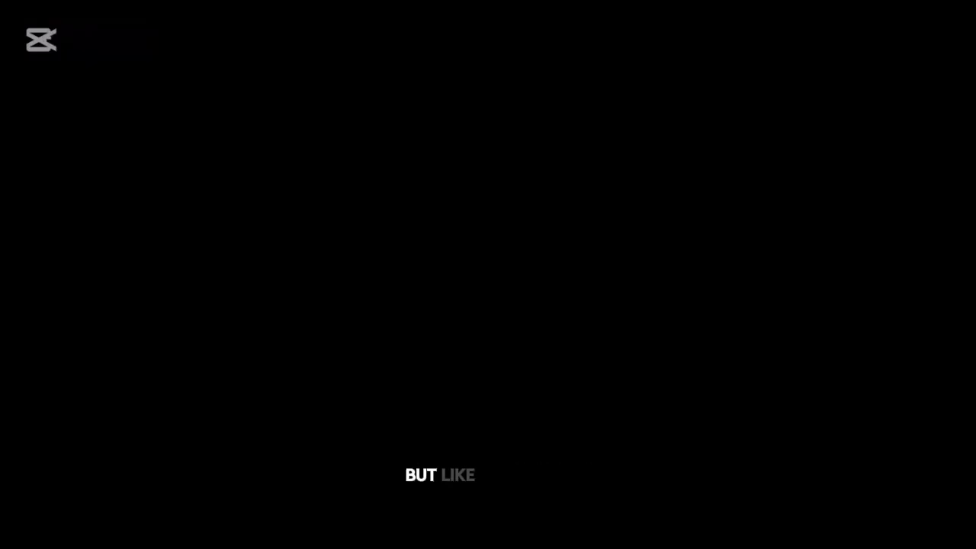
pyautogui.click(562, 212)
pyautogui.click(558, 186)
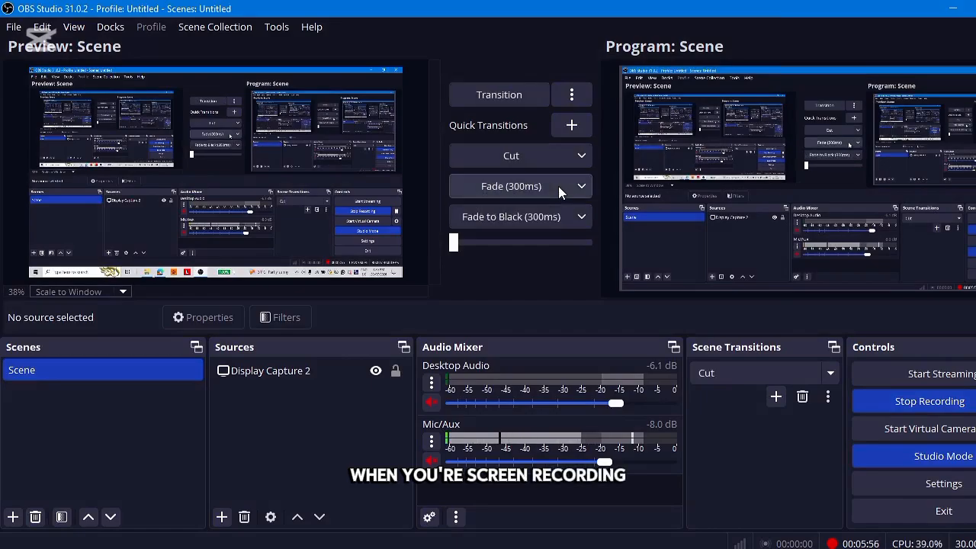
pyautogui.click(559, 218)
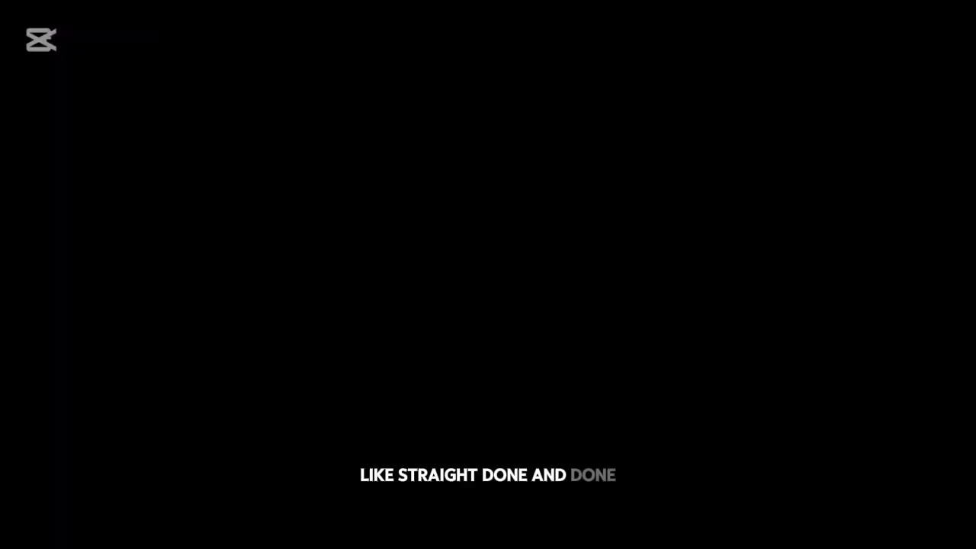
pyautogui.click(558, 217)
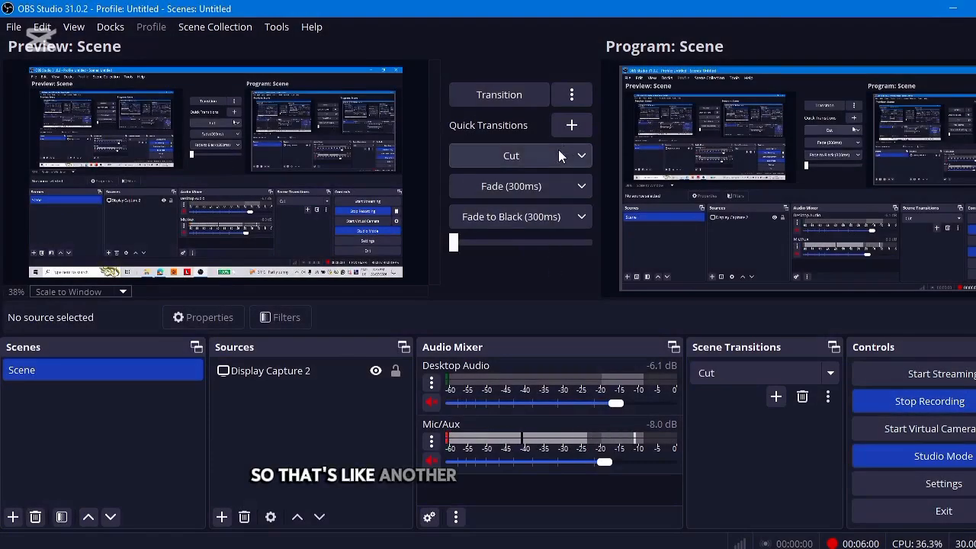
pyautogui.click(552, 223)
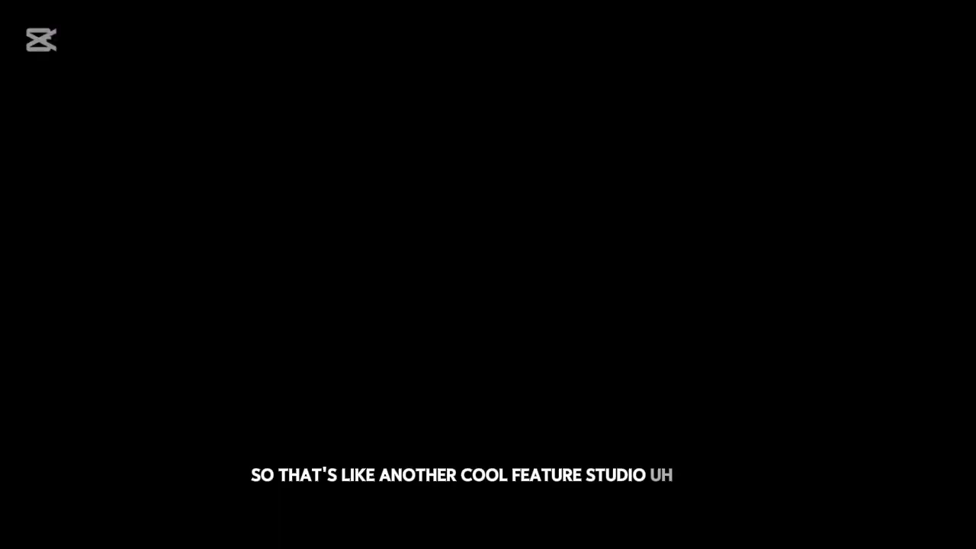
pyautogui.click(551, 225)
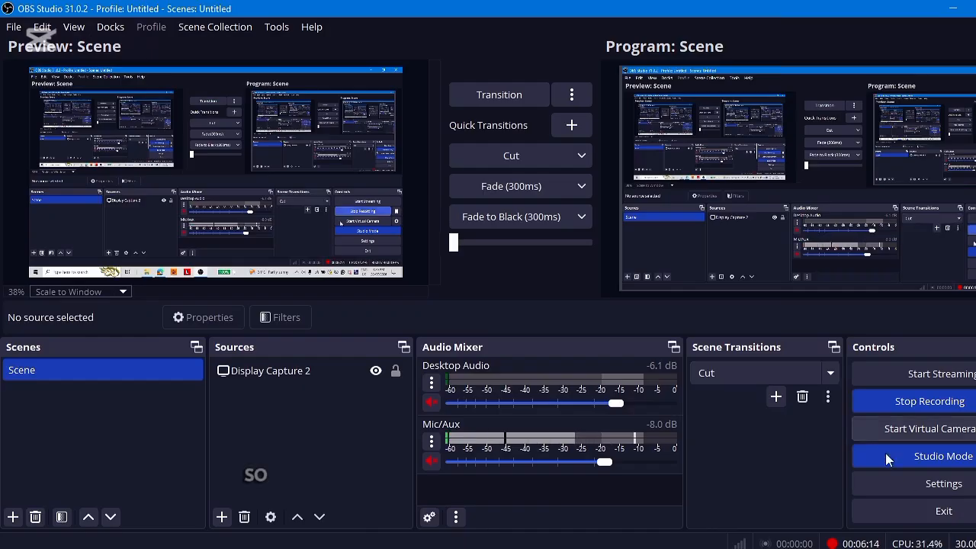
# Step: Switch the scene transition to Fade and back to Cut, and turn off Studio Mode
pyautogui.click(828, 374)
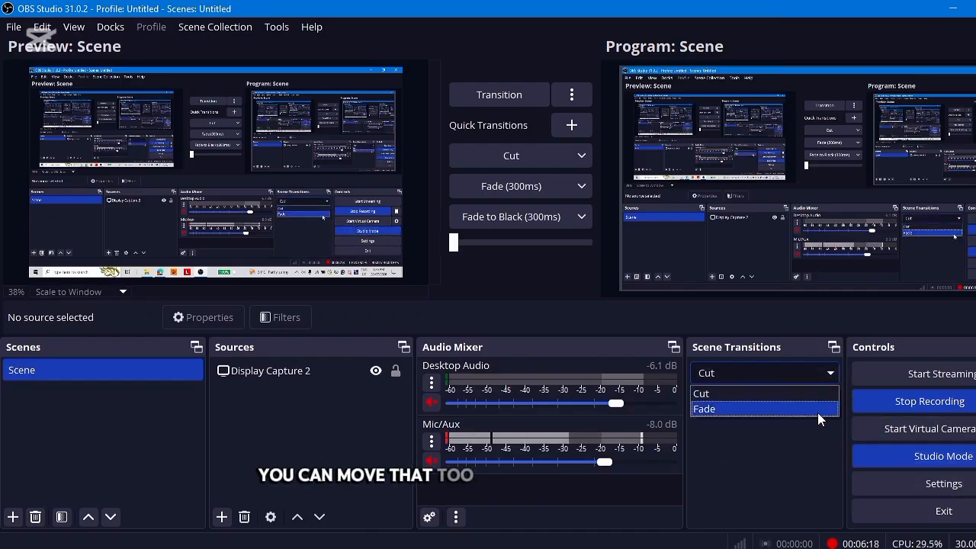
pyautogui.click(817, 412)
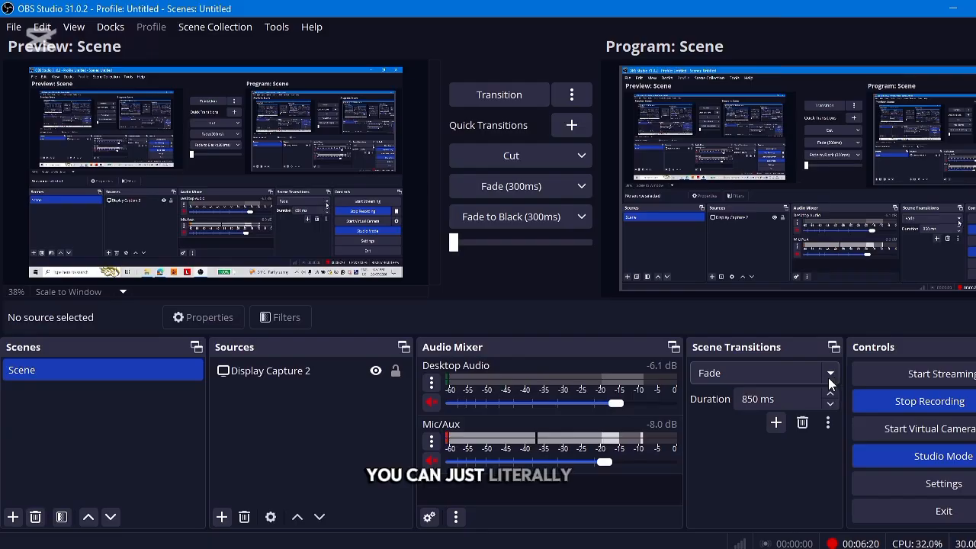
pyautogui.click(829, 373)
pyautogui.click(828, 393)
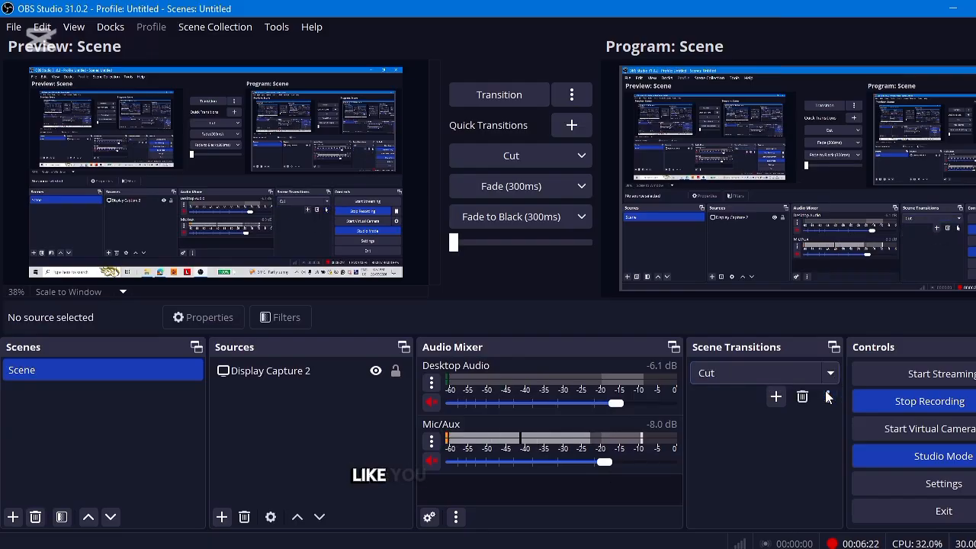
pyautogui.click(927, 457)
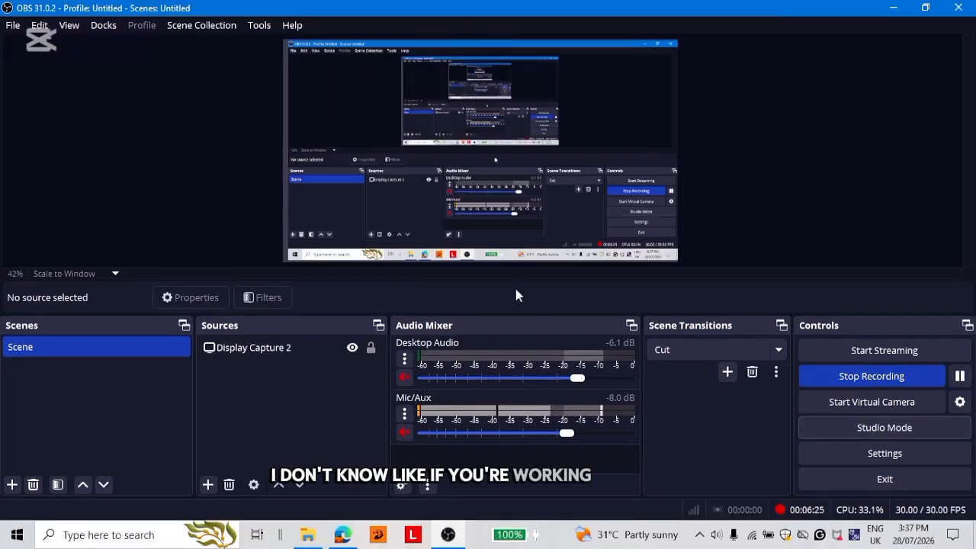
# Step: Try moving and shrinking the Display Capture 2 source in the preview, and restore it to fill the canvas
pyautogui.moveTo(496, 257); pyautogui.dragTo(496, 221)
pyautogui.moveTo(497, 131); pyautogui.dragTo(497, 102)
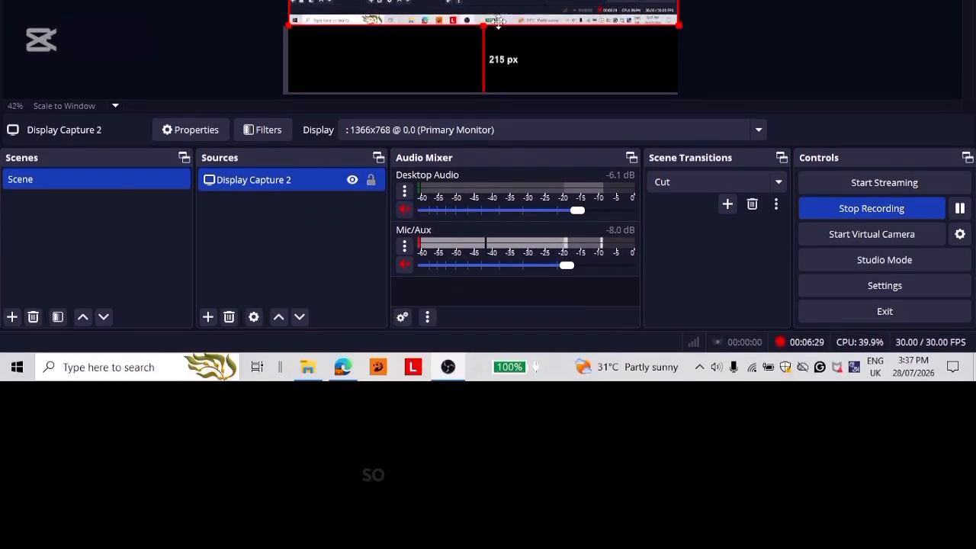
pyautogui.moveTo(499, 23); pyautogui.dragTo(490, 93)
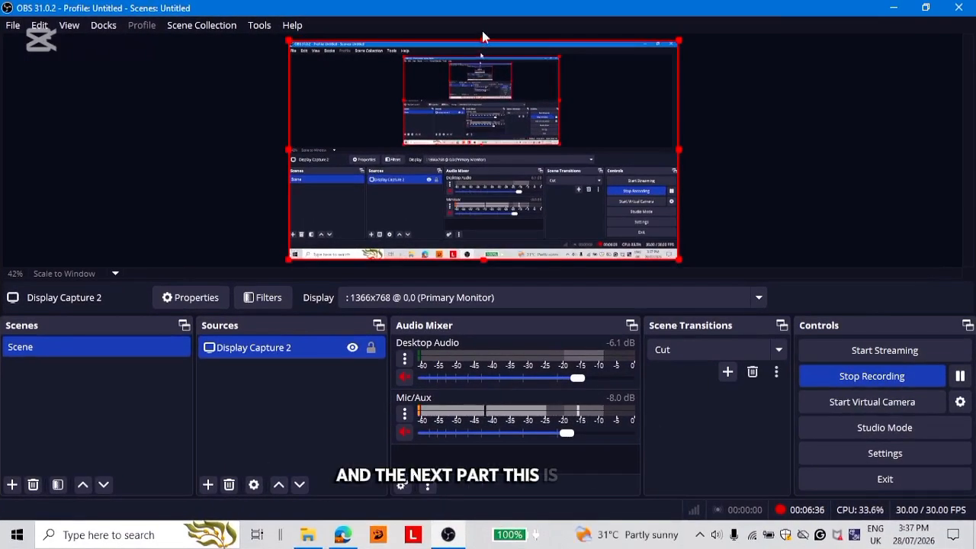
pyautogui.moveTo(481, 40); pyautogui.dragTo(463, 130)
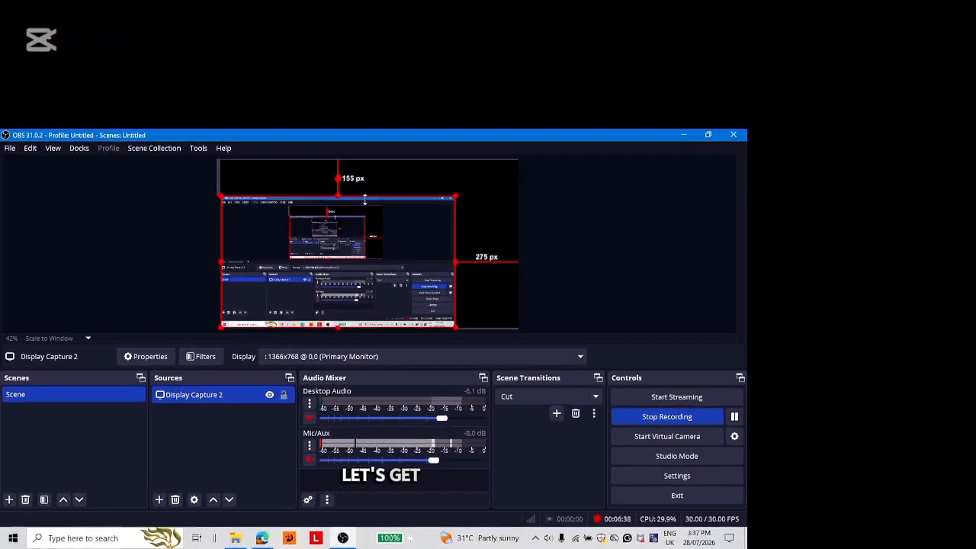
pyautogui.moveTo(276, 299); pyautogui.dragTo(311, 247)
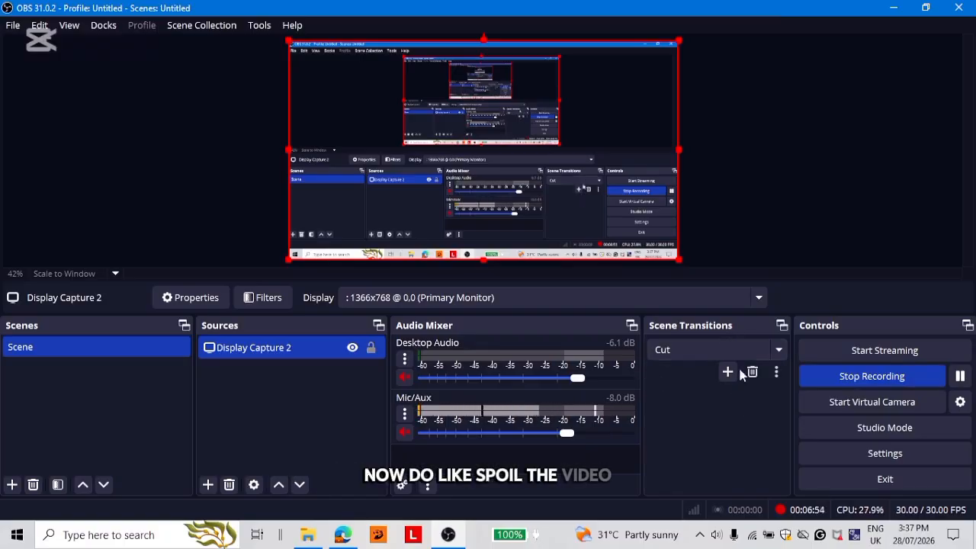
# Step: Assign Backspace as the Start Streaming hotkey in the settings
pyautogui.click(851, 455)
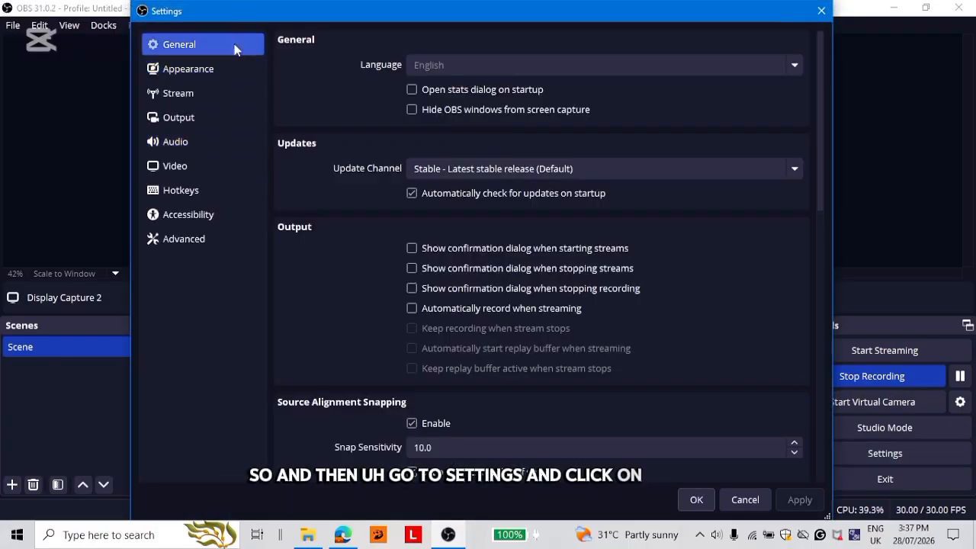
pyautogui.click(205, 183)
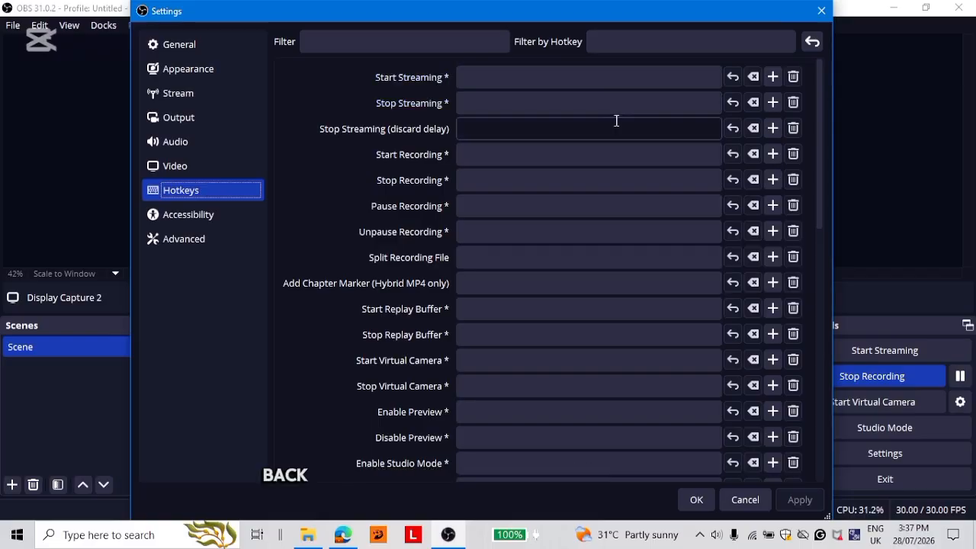
pyautogui.click(693, 75)
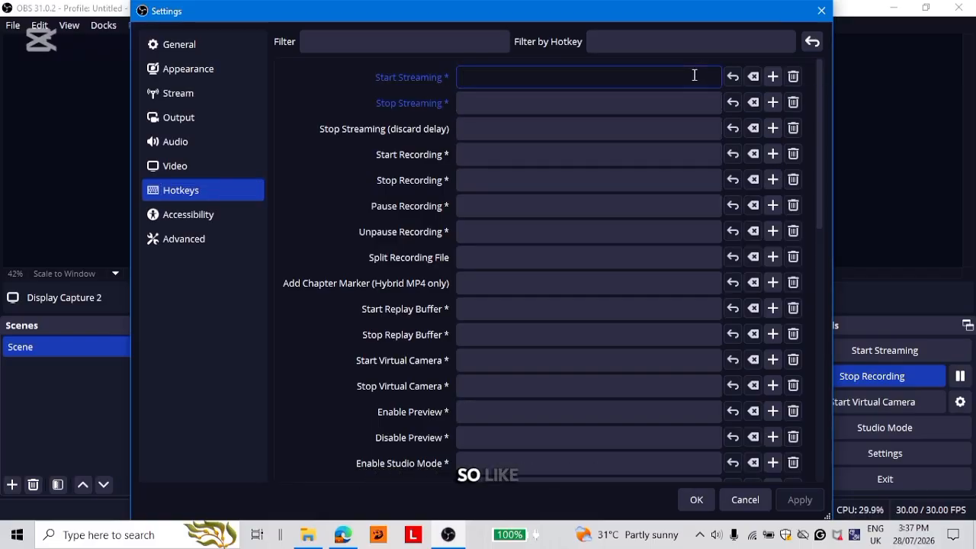
pyautogui.press('h')
pyautogui.press('BackSpace')
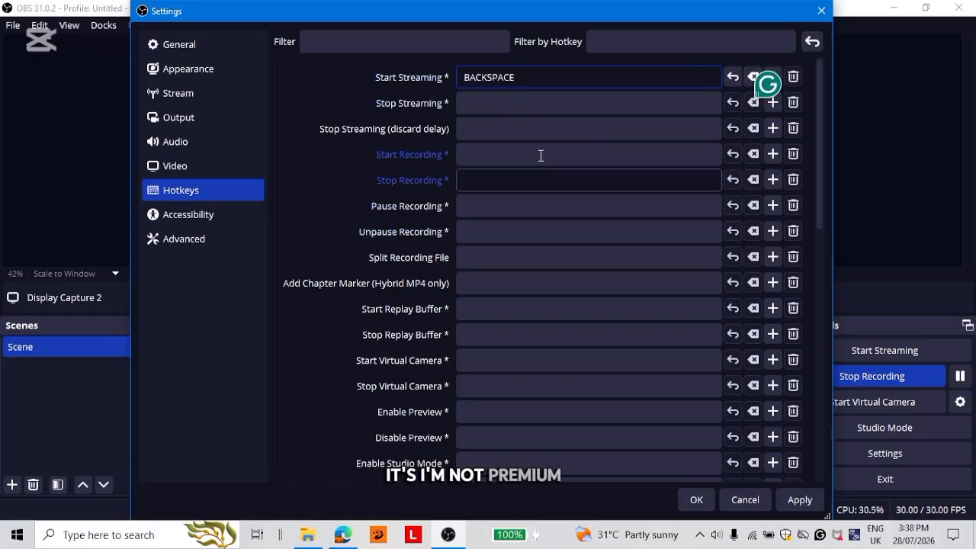
# Step: Assign Shift as the Stop Streaming hotkey and Caps Lock as the Stop Streaming (discard delay) hotkey
pyautogui.click(580, 103)
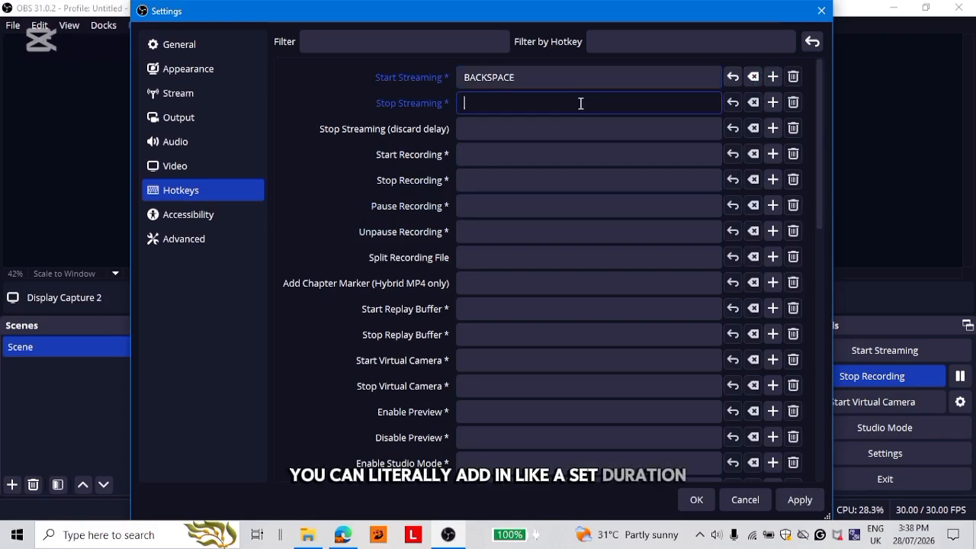
pyautogui.press('shift')
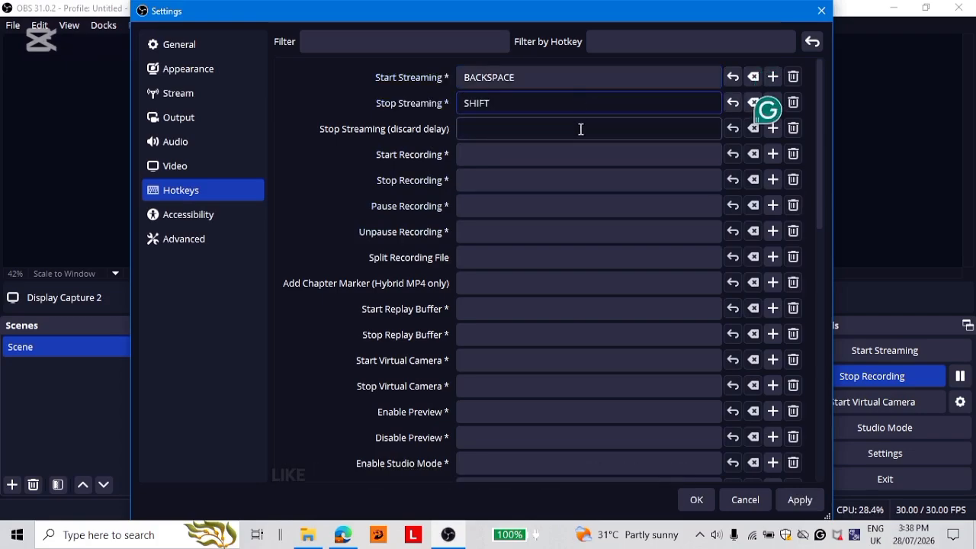
pyautogui.click(580, 129)
pyautogui.press('shift')
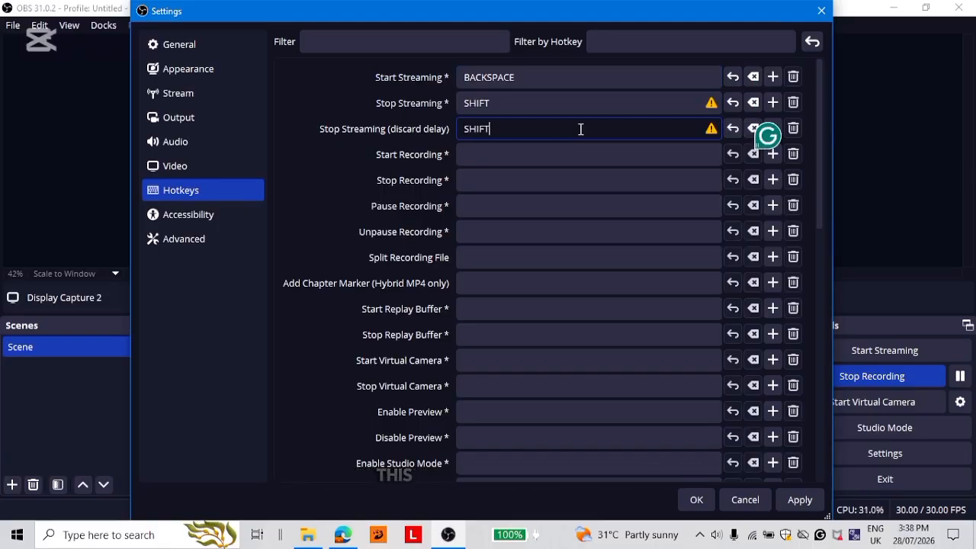
pyautogui.press('BackSpace')
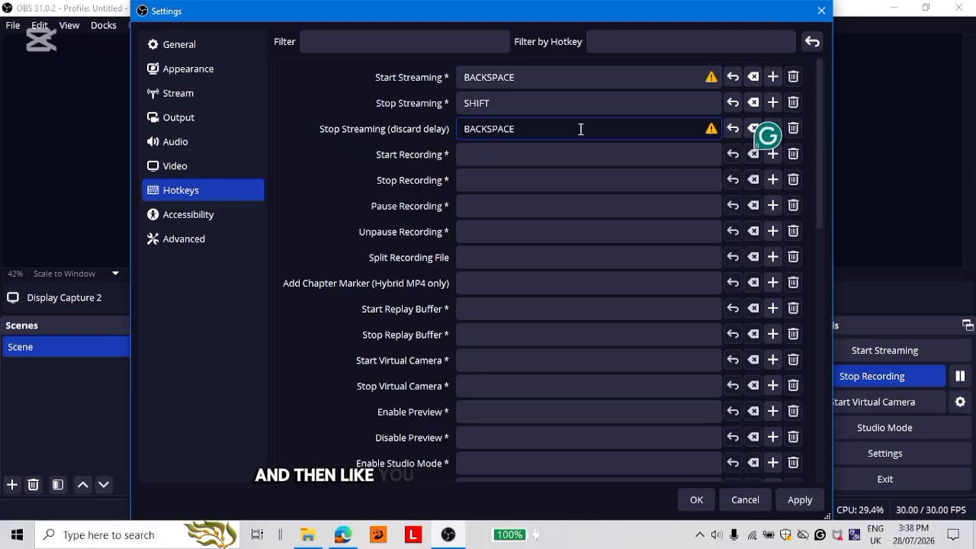
pyautogui.press('capslock')
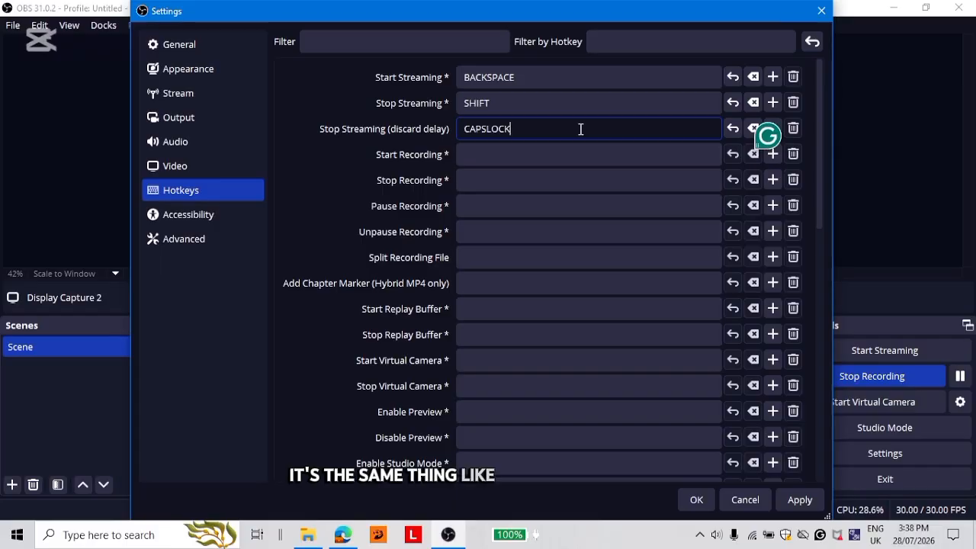
# Step: Assign 6 as the Enable Studio Mode hotkey and Ctrl + Alt as the Disable Preview hotkey, and save the changed settings
pyautogui.click(515, 462)
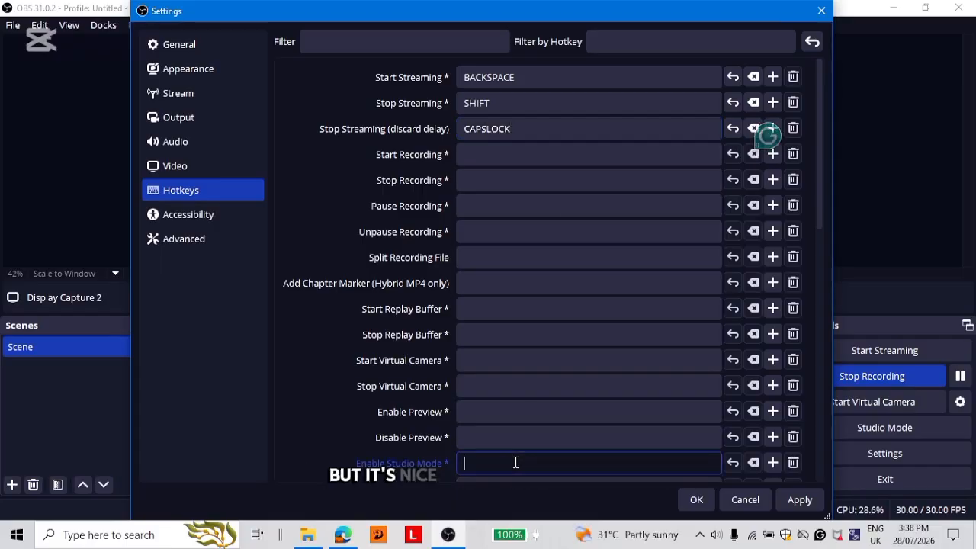
pyautogui.press('6')
pyautogui.click(518, 437)
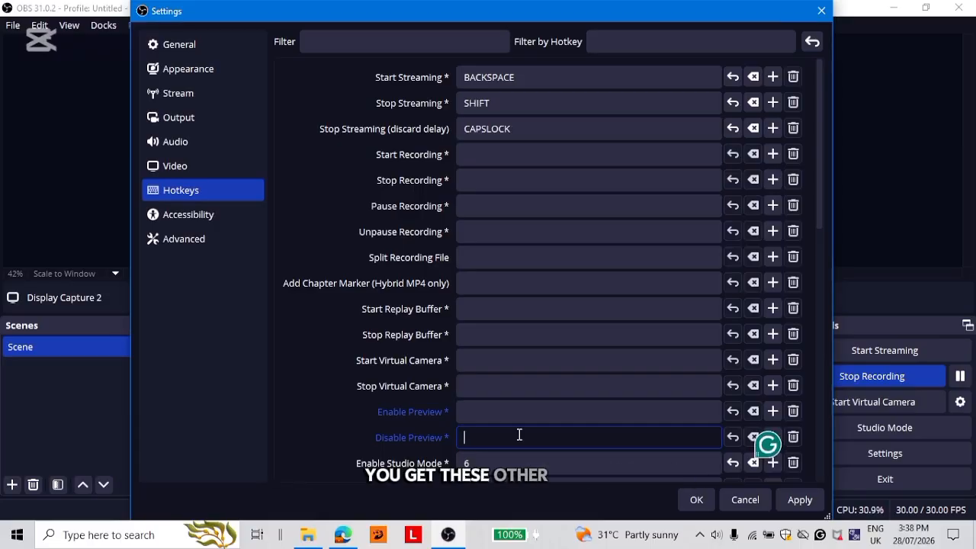
pyautogui.hotkey('ctrl', 'alt')
pyautogui.press('BackSpace')
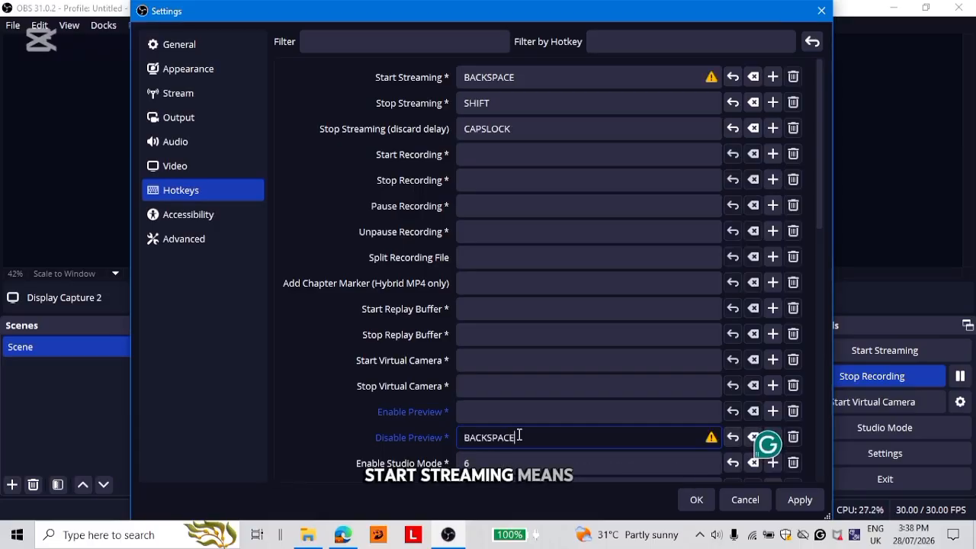
pyautogui.hotkey('ctrl', 'alt')
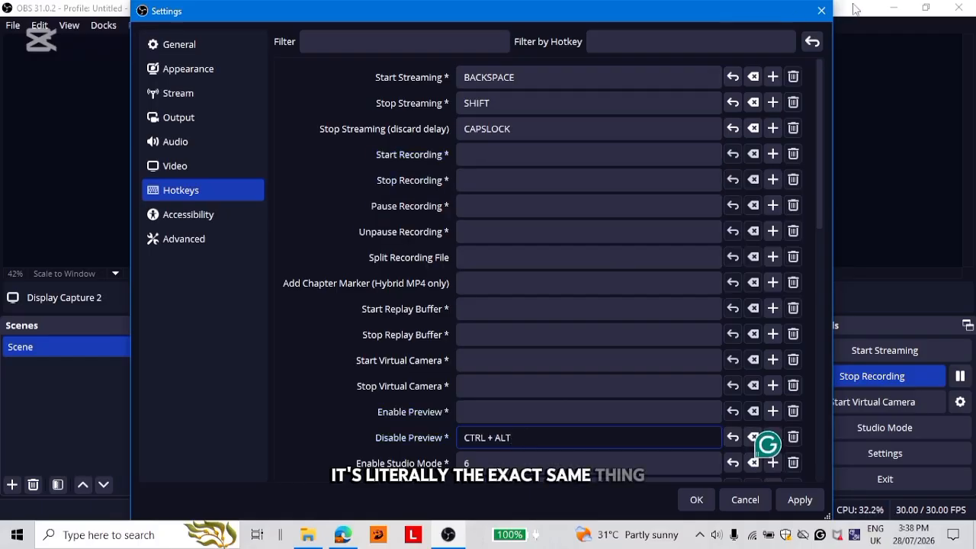
pyautogui.click(826, 12)
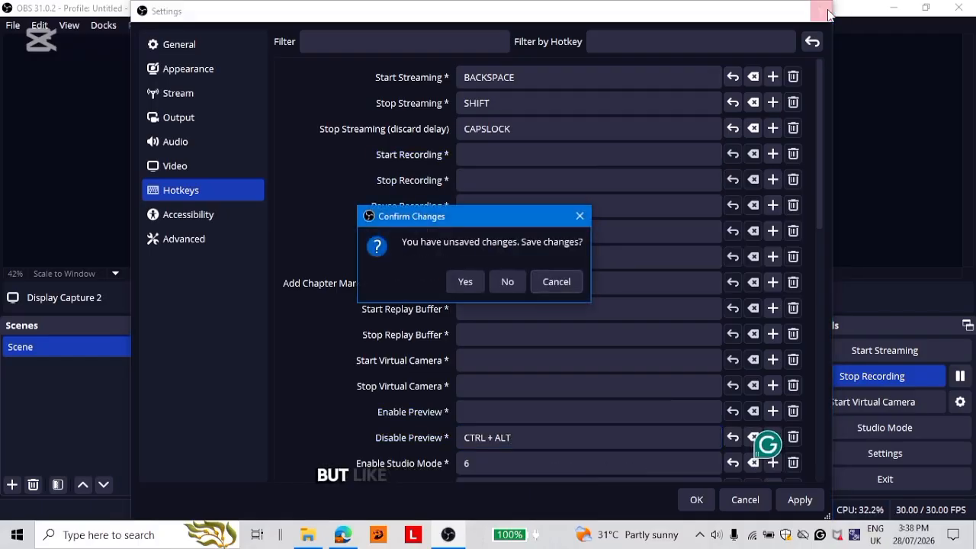
pyautogui.click(471, 282)
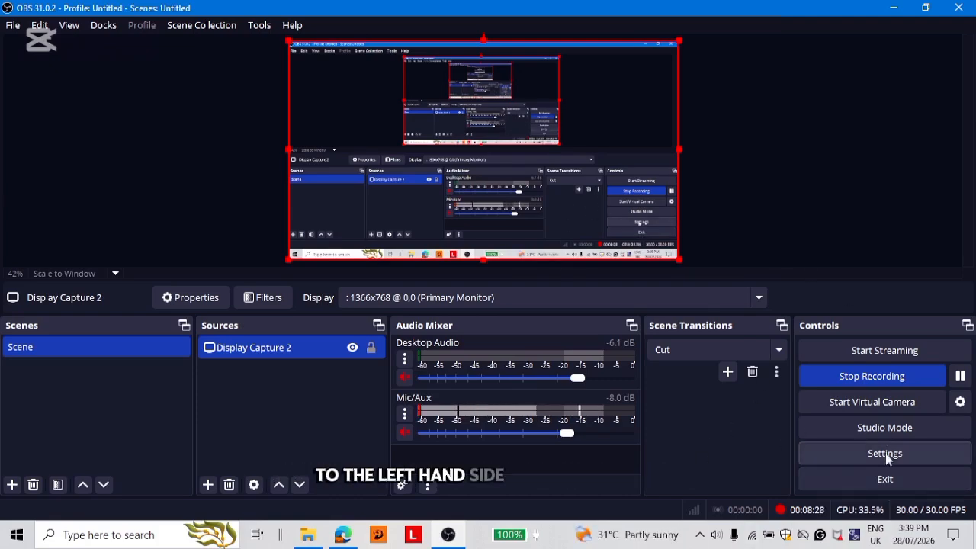
pyautogui.click(780, 350)
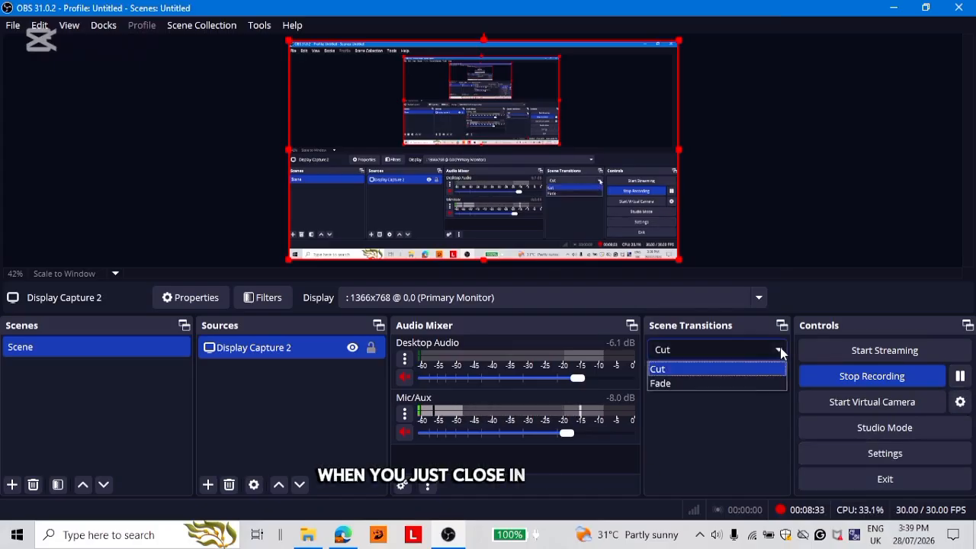
pyautogui.click(755, 418)
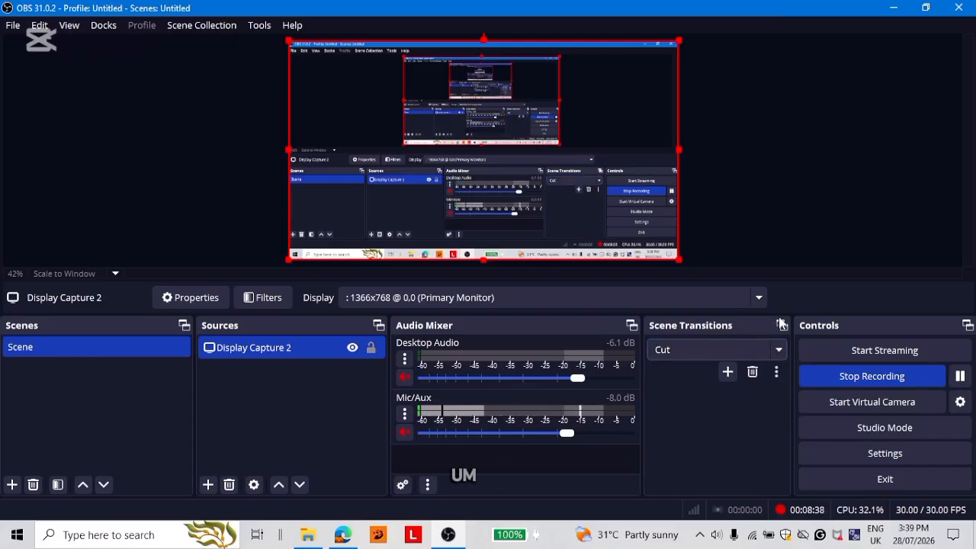